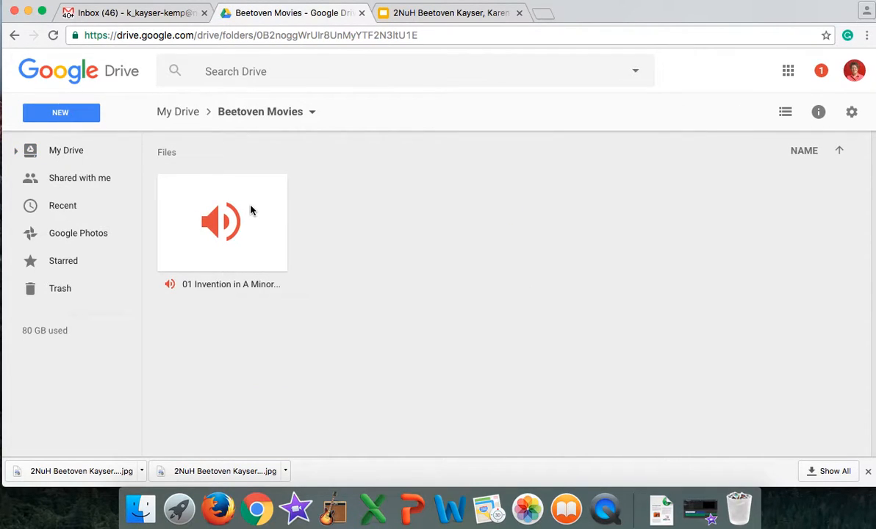
Step: Download the 01 Invention in A Minor audio file from the Beetoven Movies folder and place it on the desktop
right_click(251, 211)
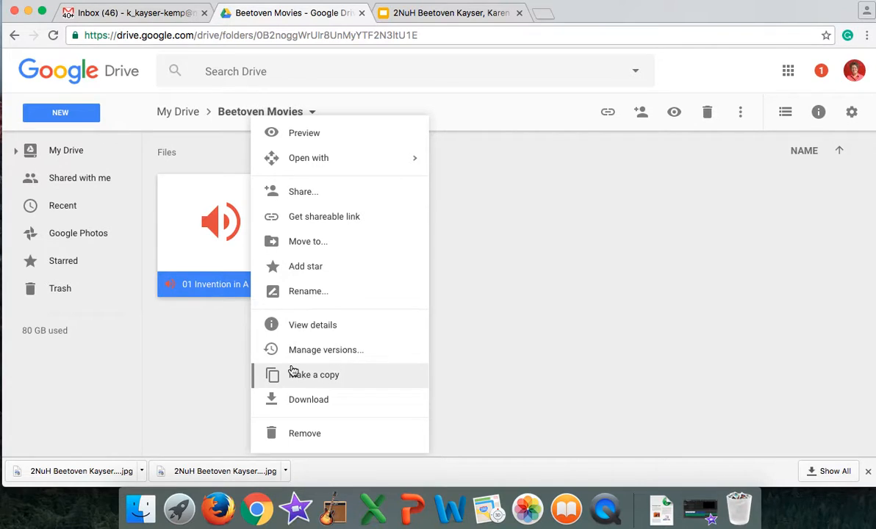
left_click(300, 400)
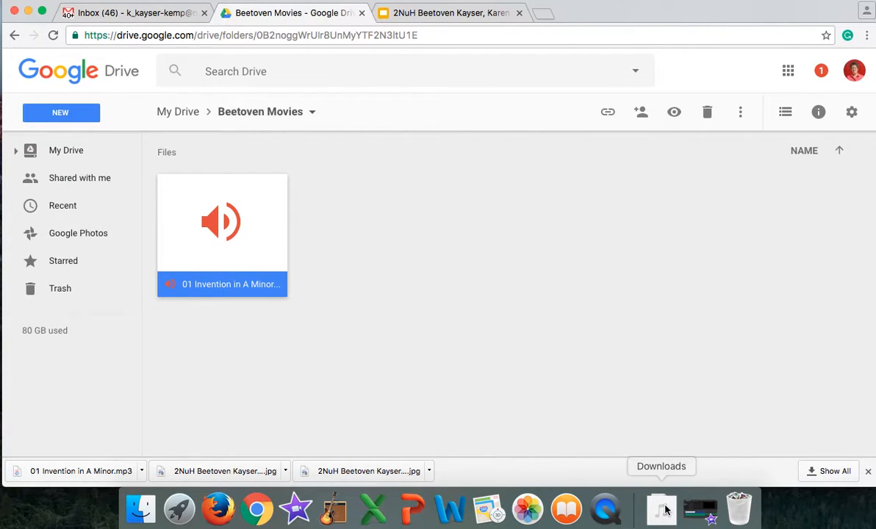
left_click(664, 509)
left_click_drag(667, 457, 824, 510)
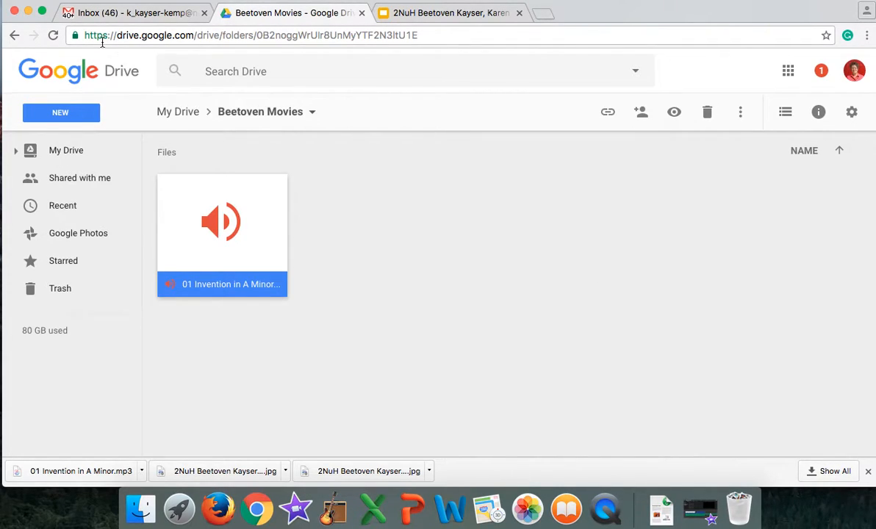
left_click(28, 11)
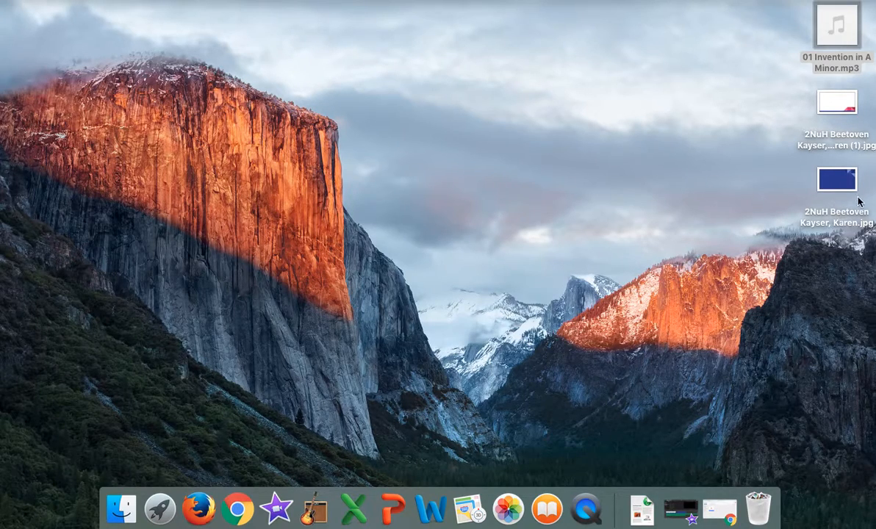
mouse_move(827, 17)
Step: Switch to iMovie and create a new movie project
left_click(278, 511)
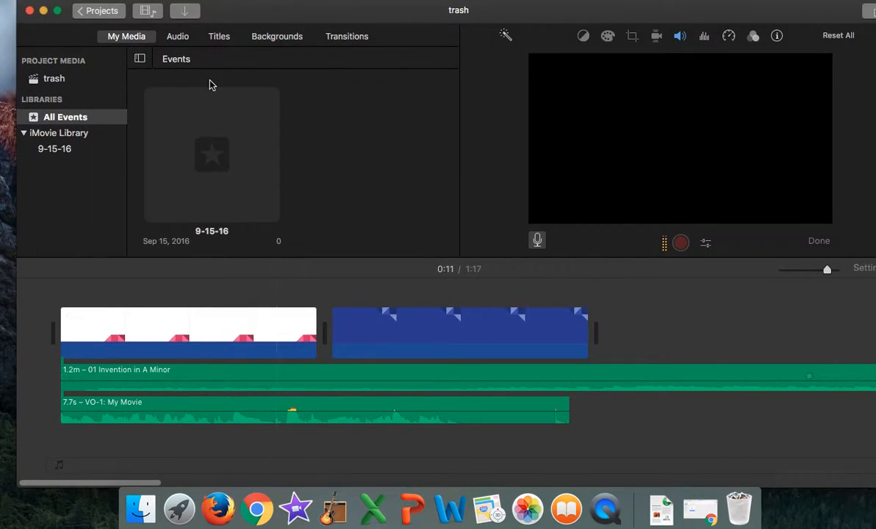
left_click(96, 11)
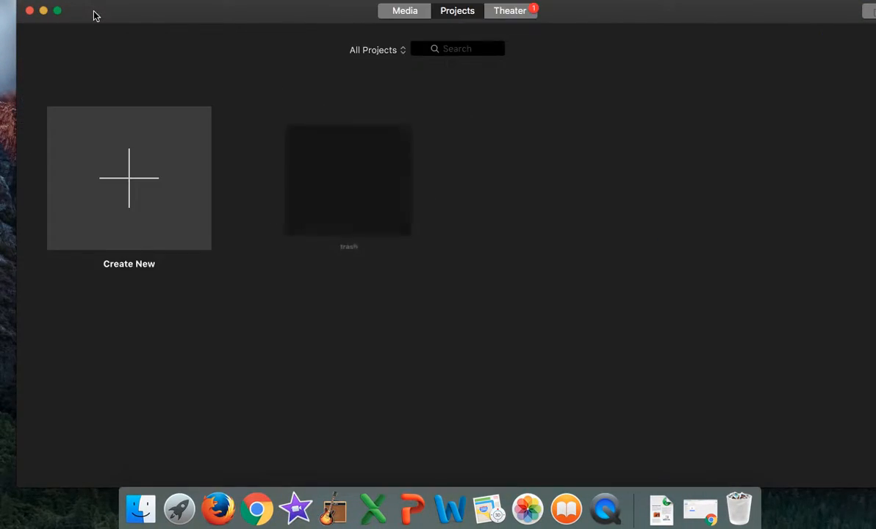
left_click(131, 183)
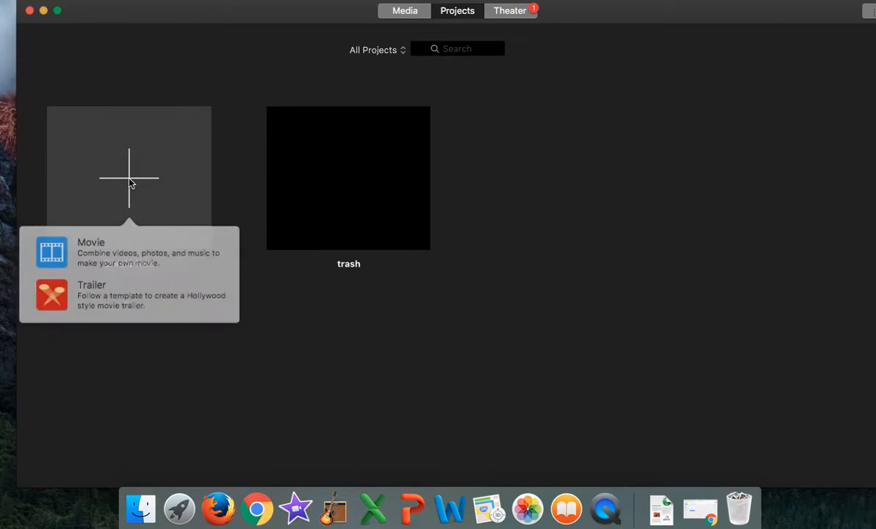
left_click(96, 258)
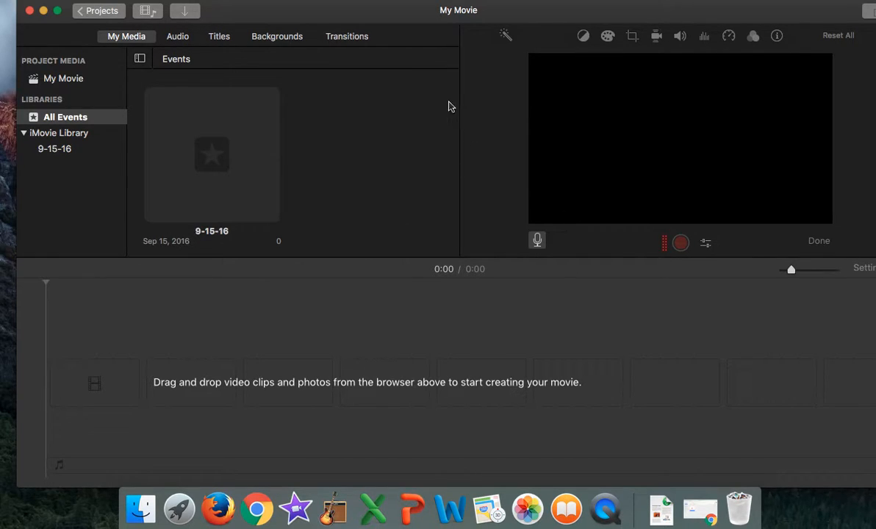
Step: Add the blue slide image from the desktop to the timeline, followed by the white slide image
left_click_drag(410, 17, 392, 17)
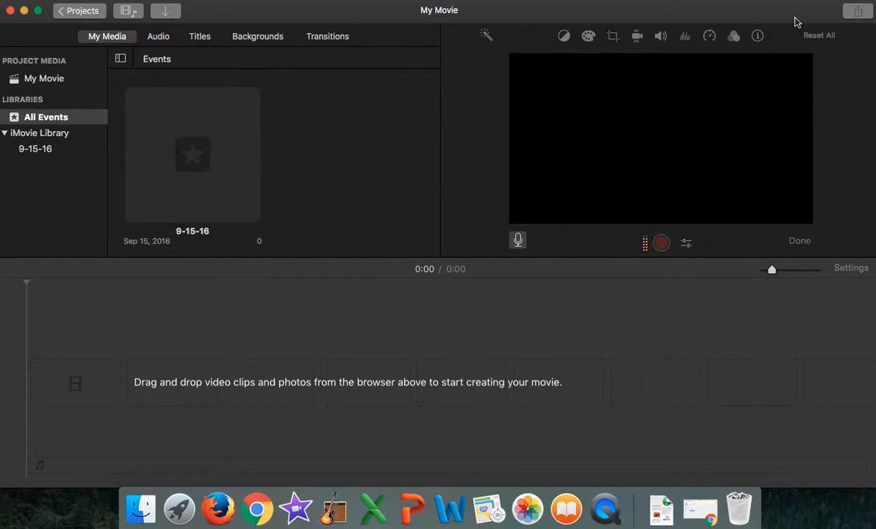
left_click_drag(793, 17, 696, 17)
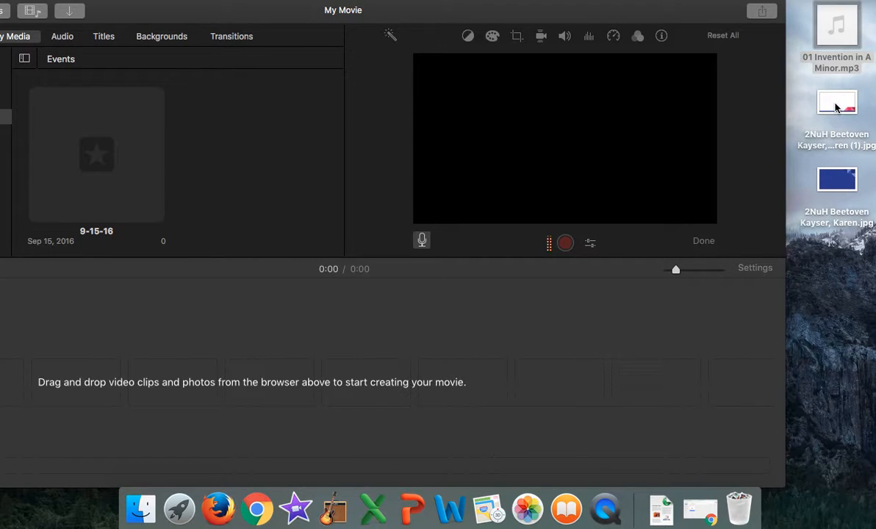
left_click_drag(842, 181, 3, 382)
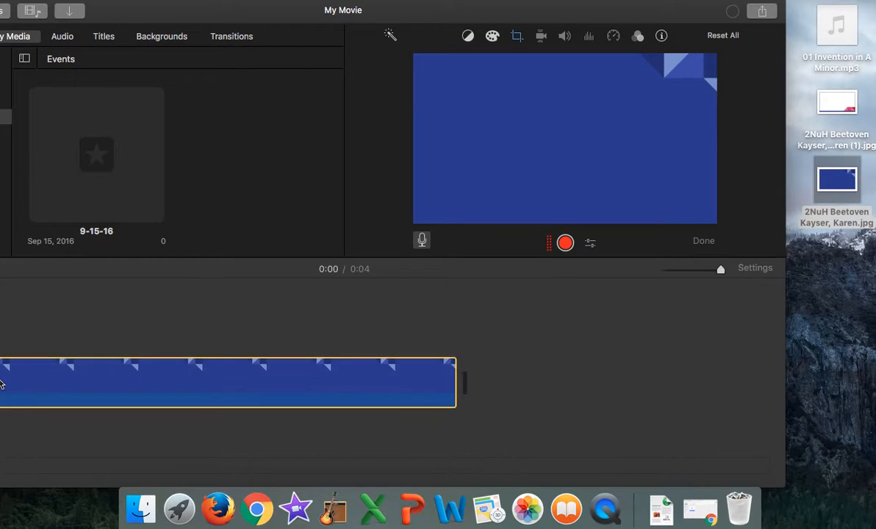
left_click(844, 107)
left_click_drag(844, 107, 489, 372)
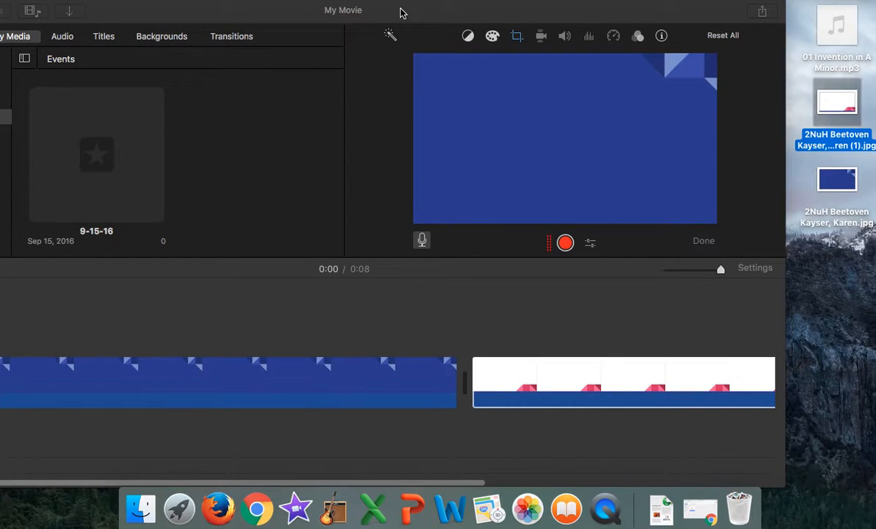
Step: Add 01 Invention in A Minor.mp3 from the desktop as an audio track below the blue slide clip
mouse_move(401, 17)
left_mouse_down()
mouse_move(577, 5)
mouse_move(376, 16)
mouse_move(391, 12)
left_mouse_up()
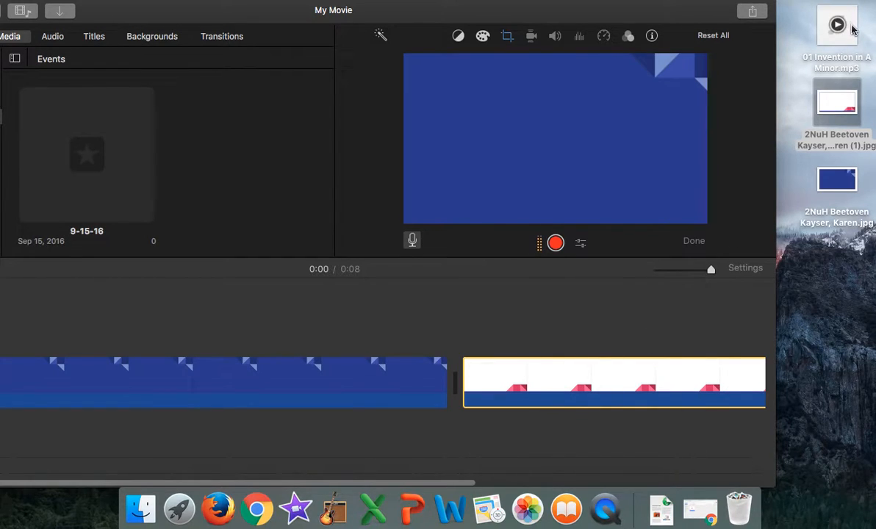
mouse_move(854, 36)
left_click_drag(853, 37, 242, 431)
left_click_drag(387, 9, 494, 12)
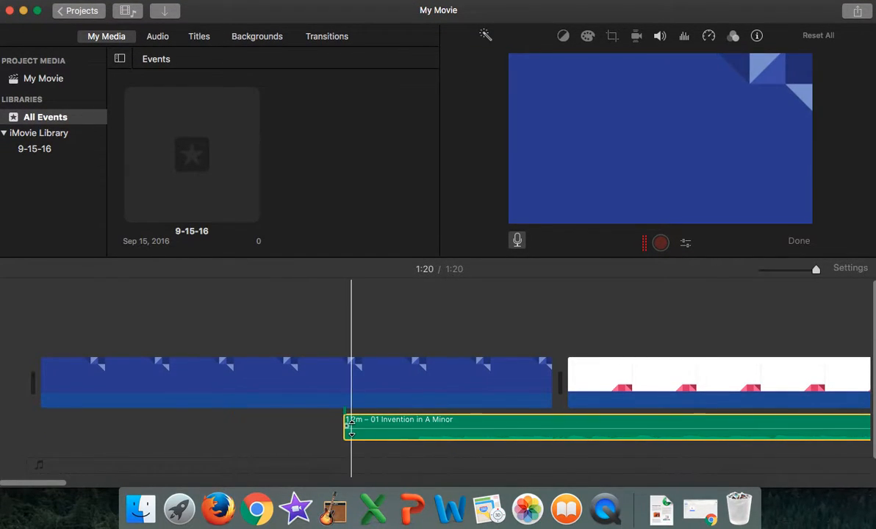
Step: Align the music clip with the start of the first slide and lower its volume slightly
left_click_drag(345, 430, 244, 426)
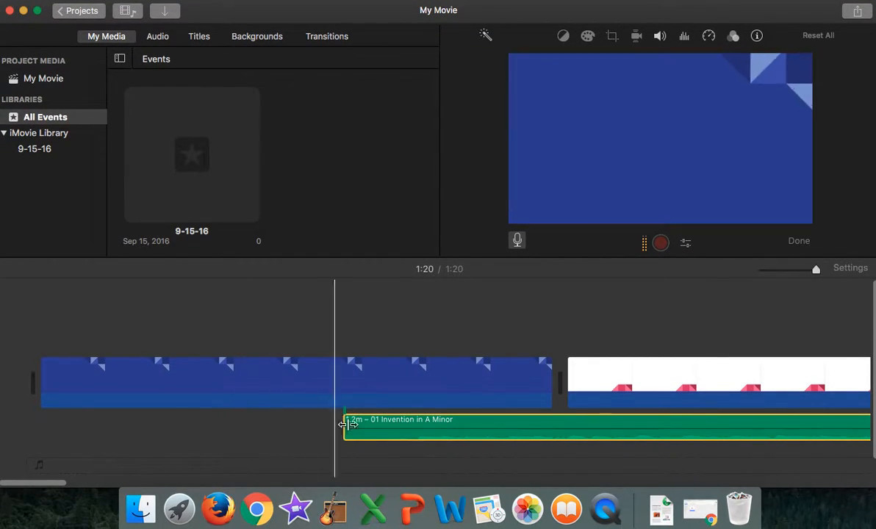
left_click_drag(407, 428, 104, 429)
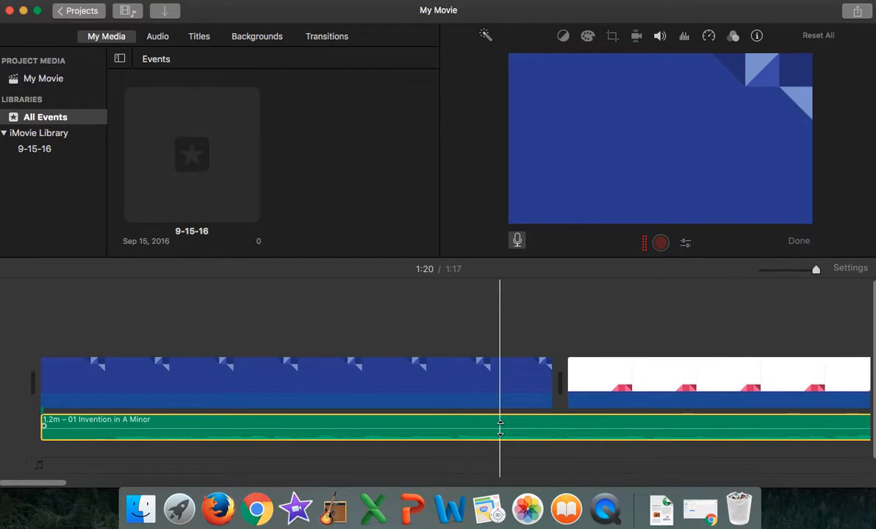
left_click_drag(500, 425, 500, 422)
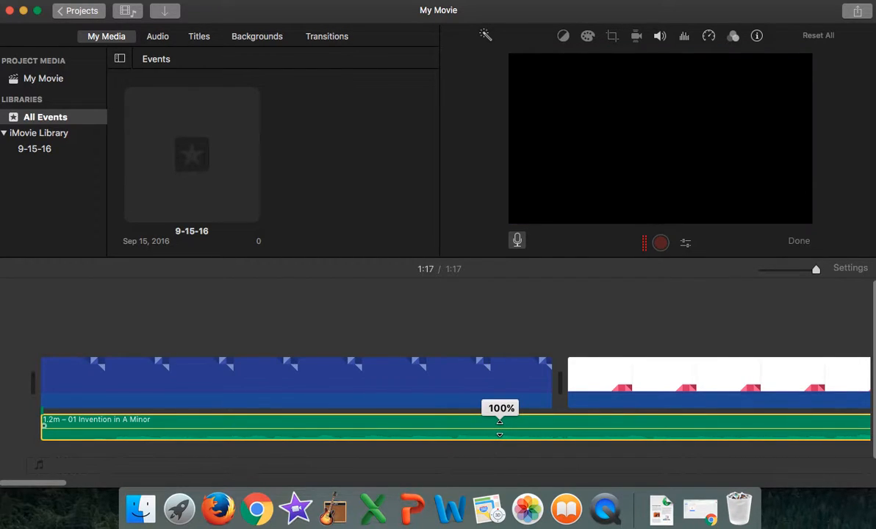
left_click_drag(500, 422, 500, 424)
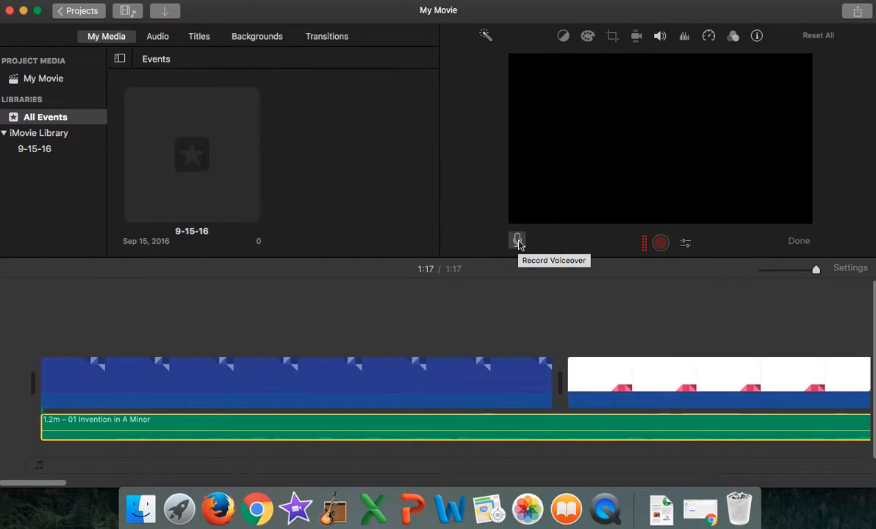
left_click(518, 241)
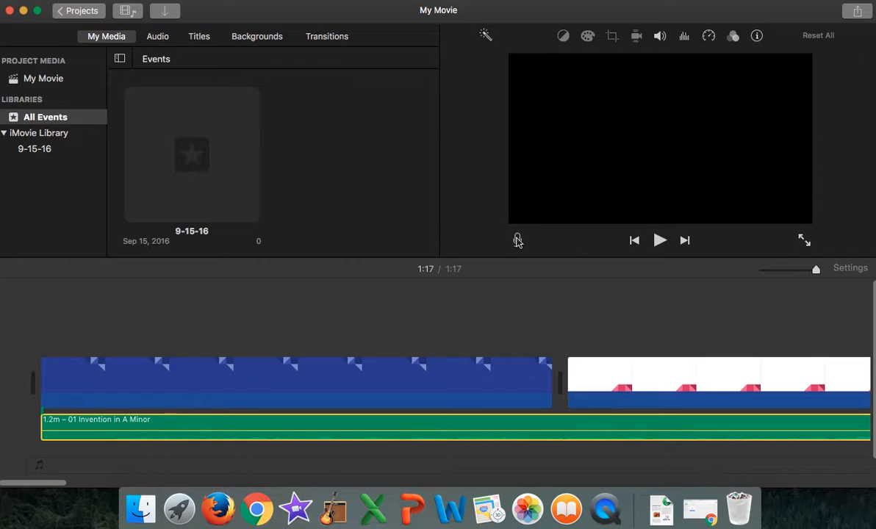
left_click(517, 240)
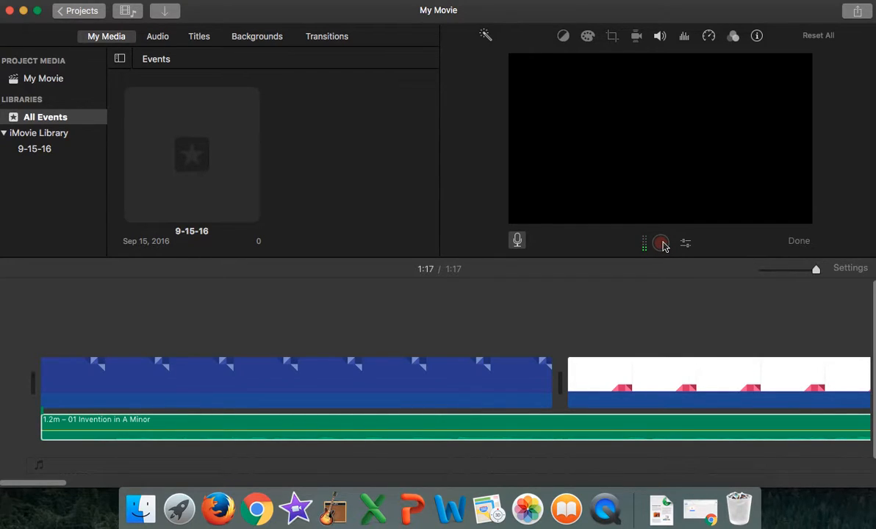
left_click(518, 241)
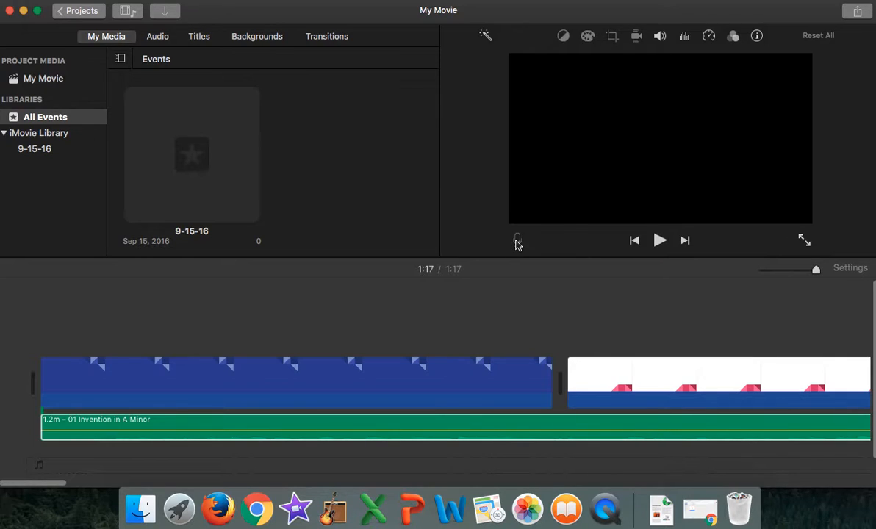
left_click(518, 243)
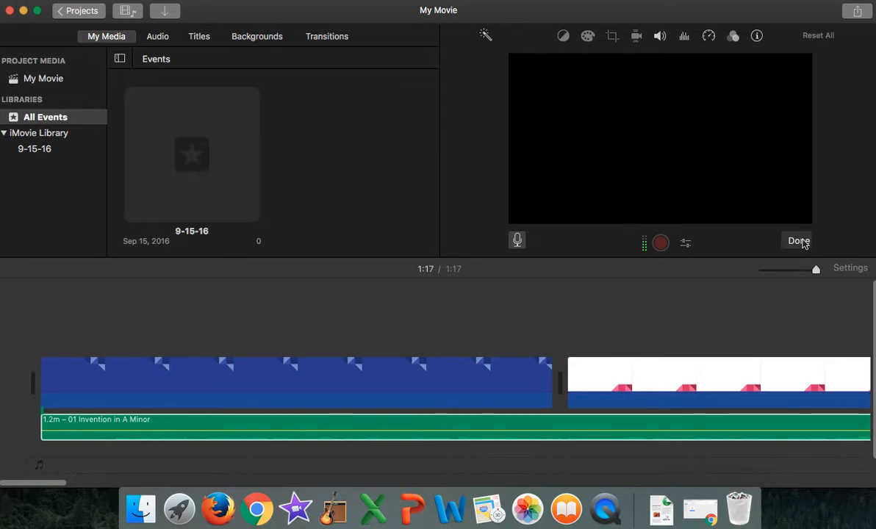
left_click(799, 241)
left_click(518, 241)
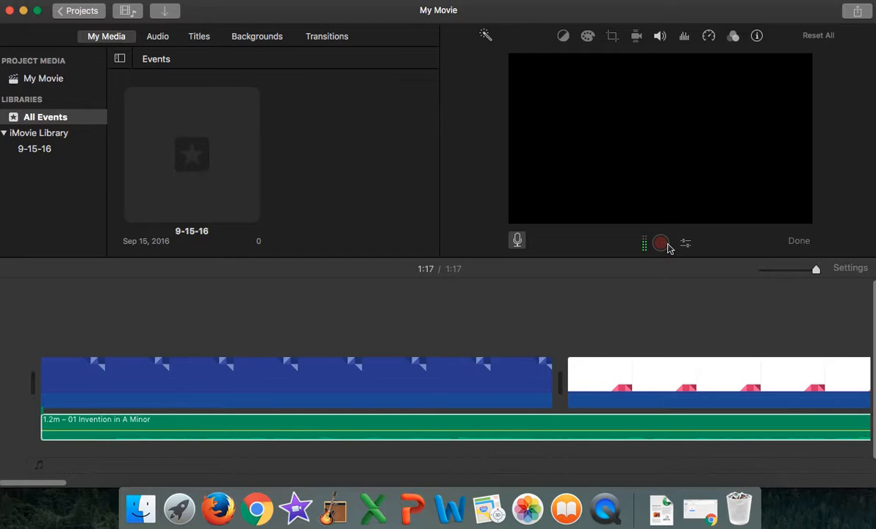
Step: Record a voiceover about 9.5 s long, starting near the beginning of the movie
left_click(40, 471)
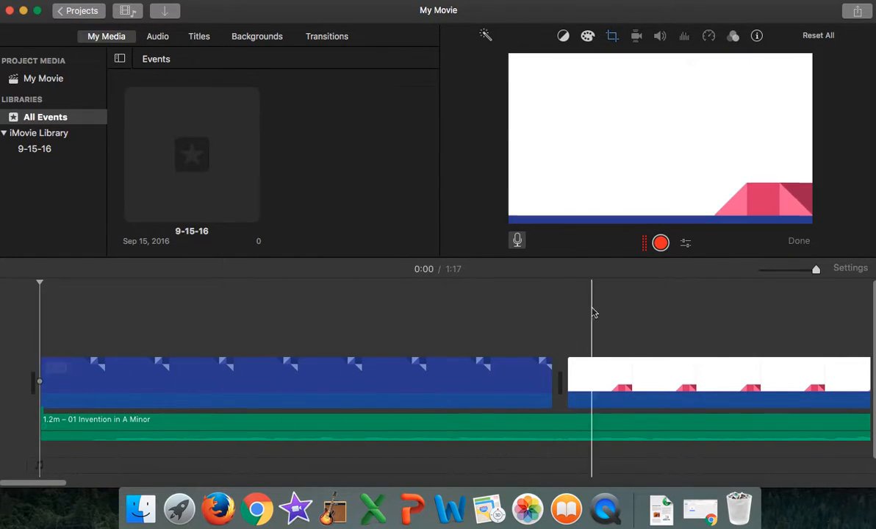
left_click(74, 427)
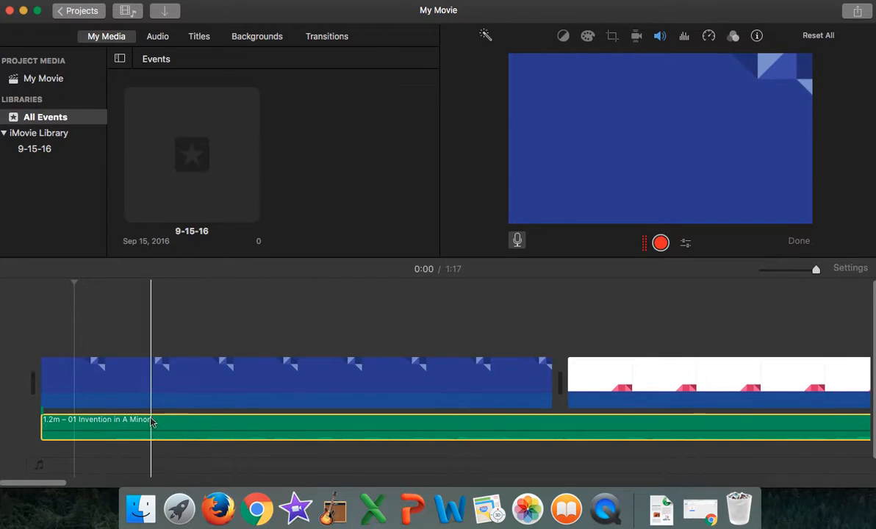
left_click(48, 472)
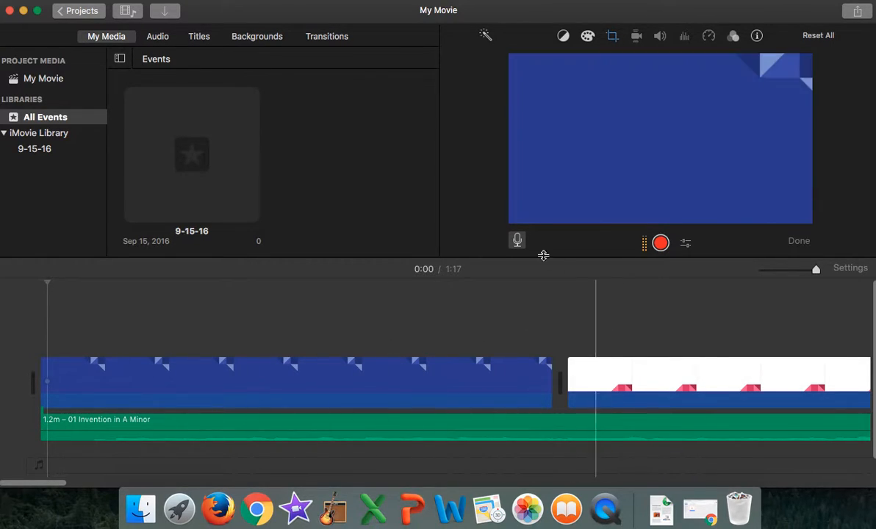
left_click(661, 244)
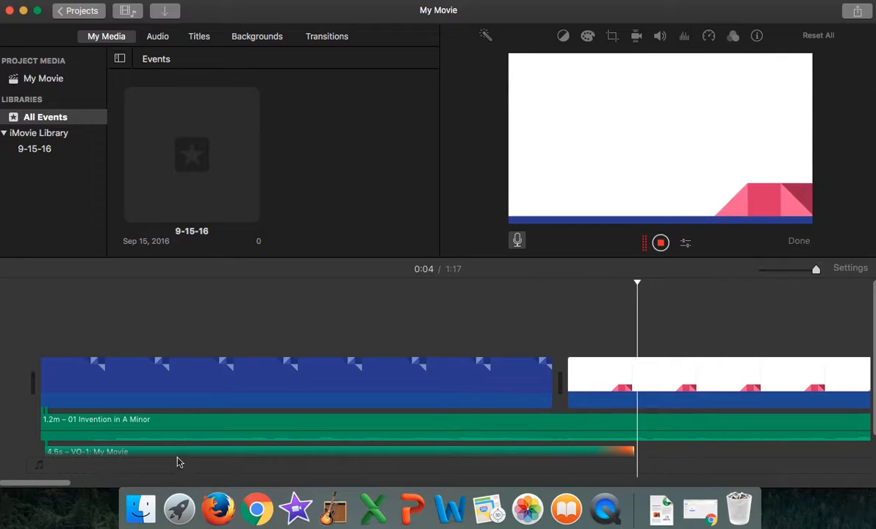
left_click(663, 245)
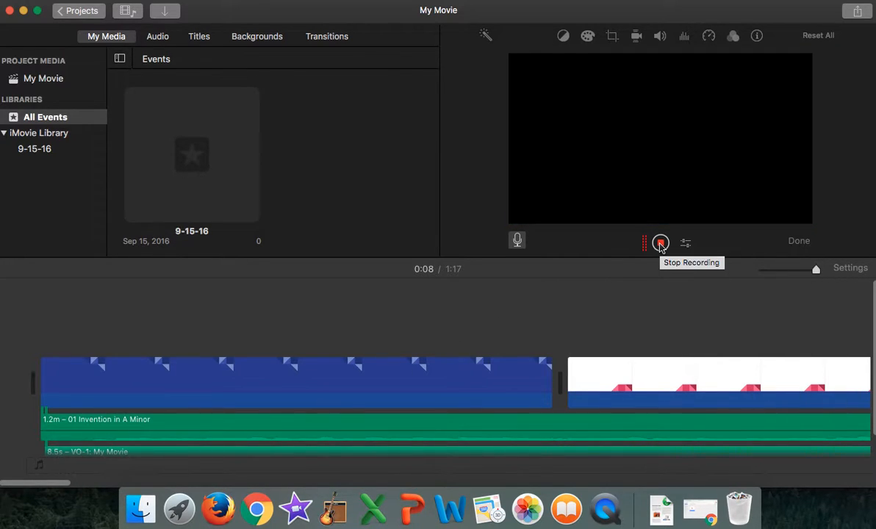
left_click(661, 245)
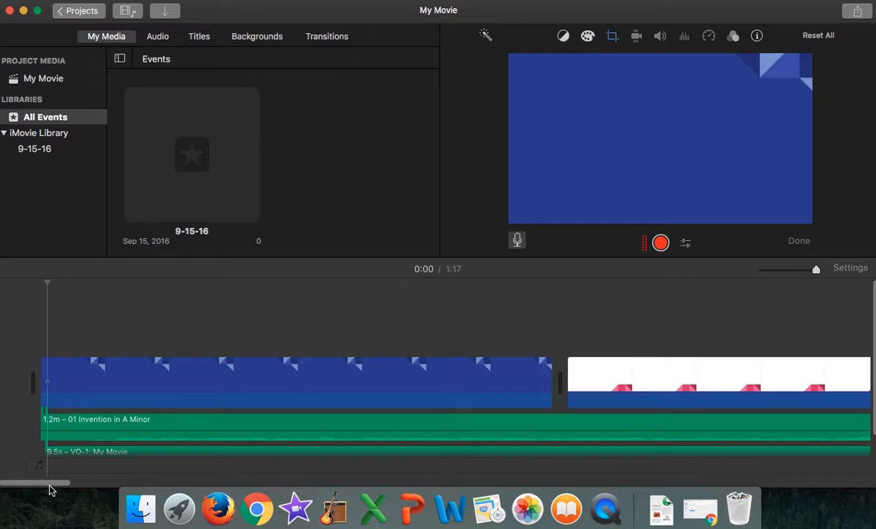
Step: Lengthen the blue slide clip so that it ends together with the voiceover
left_click_drag(50, 485, 94, 500)
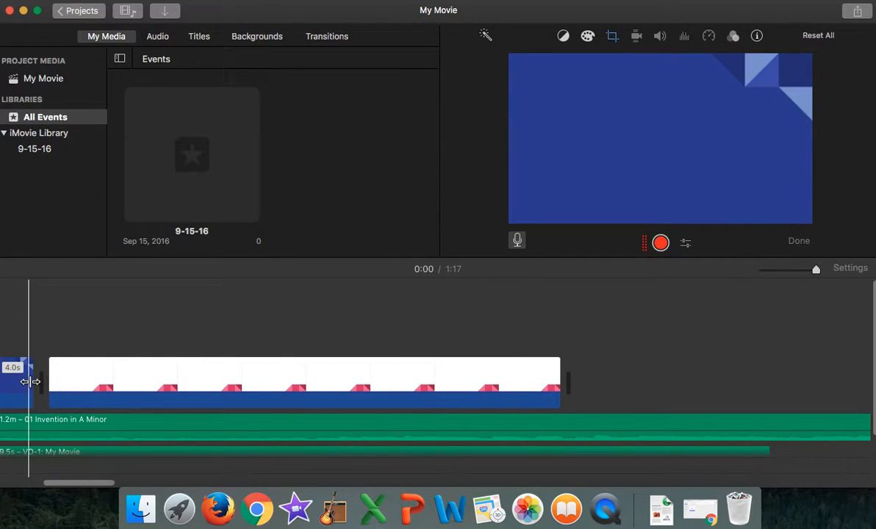
left_click_drag(31, 382, 755, 392)
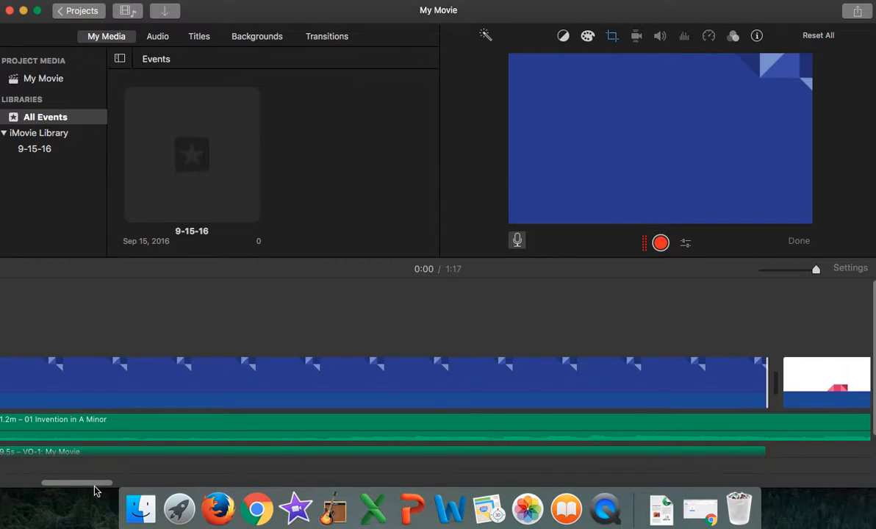
Step: Record another short voiceover from the beginning of the timeline and stop it after a few seconds
left_click_drag(94, 486, 146, 469)
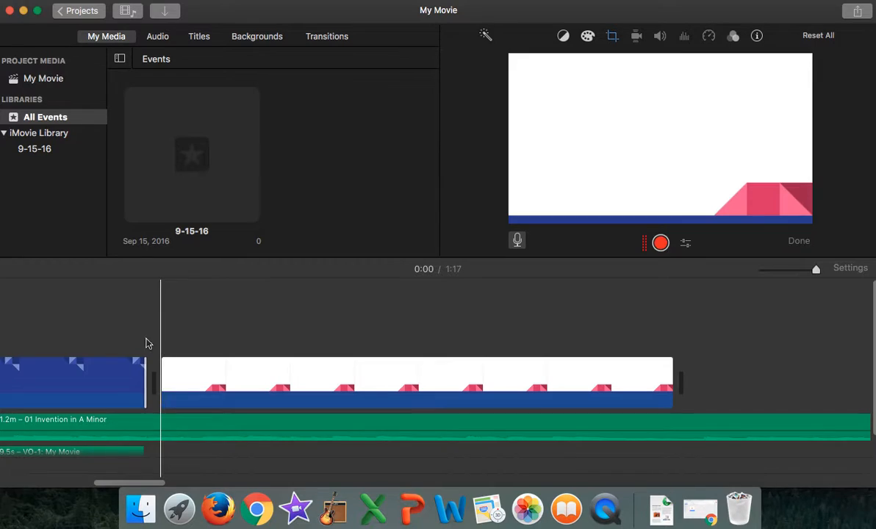
left_click(661, 243)
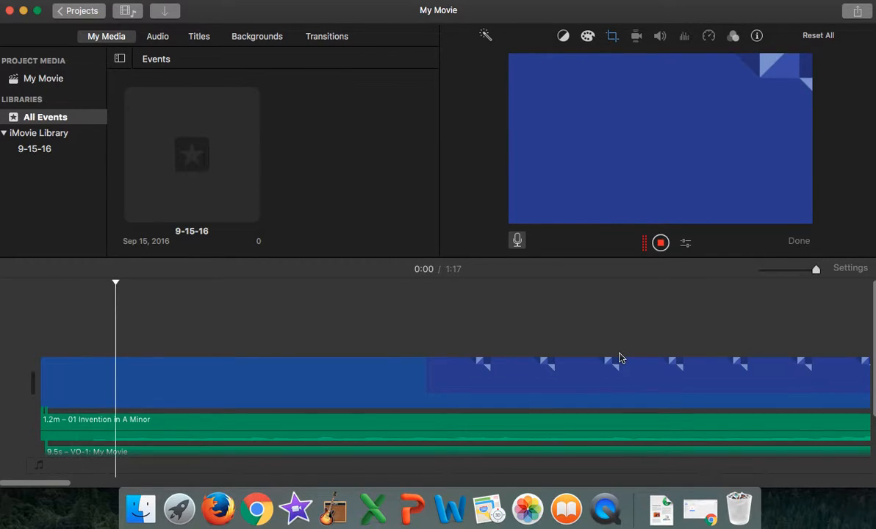
left_click(661, 244)
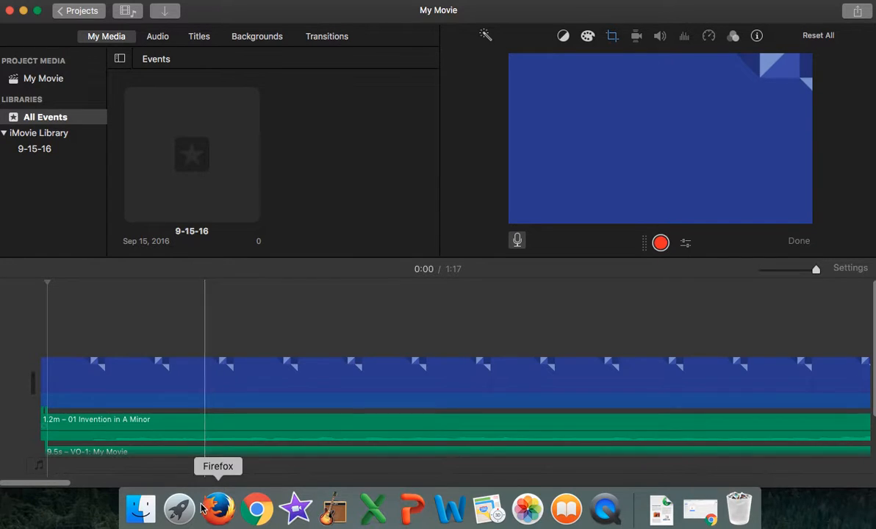
Step: Move the second voiceover clip so it starts directly after the first one, near the second slide's start, and finish voiceover recording
left_click_drag(67, 485, 77, 420)
left_click(74, 452)
left_click_drag(121, 457, 680, 453)
left_click_drag(44, 485, 122, 485)
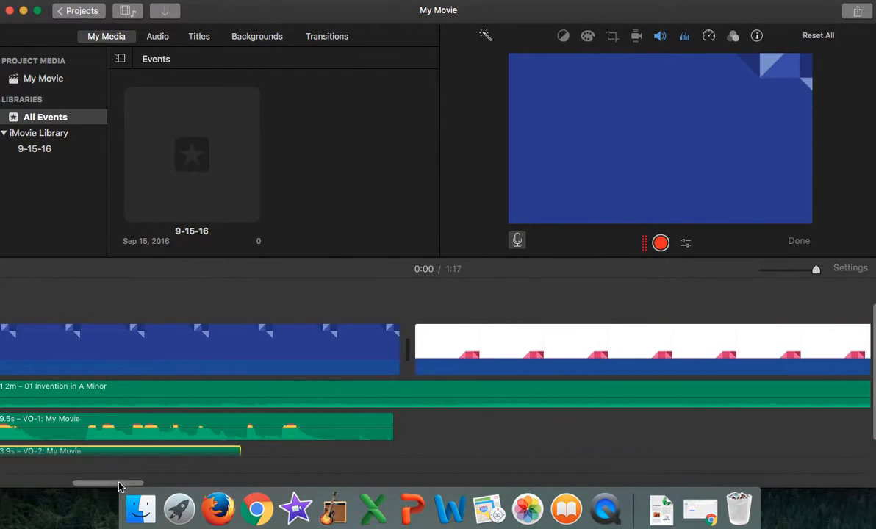
left_click_drag(157, 458, 814, 424)
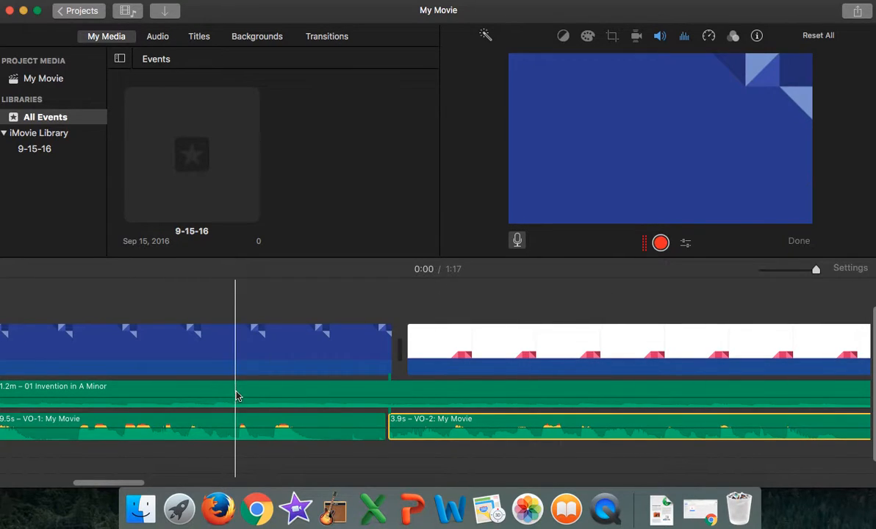
left_click_drag(121, 484, 53, 485)
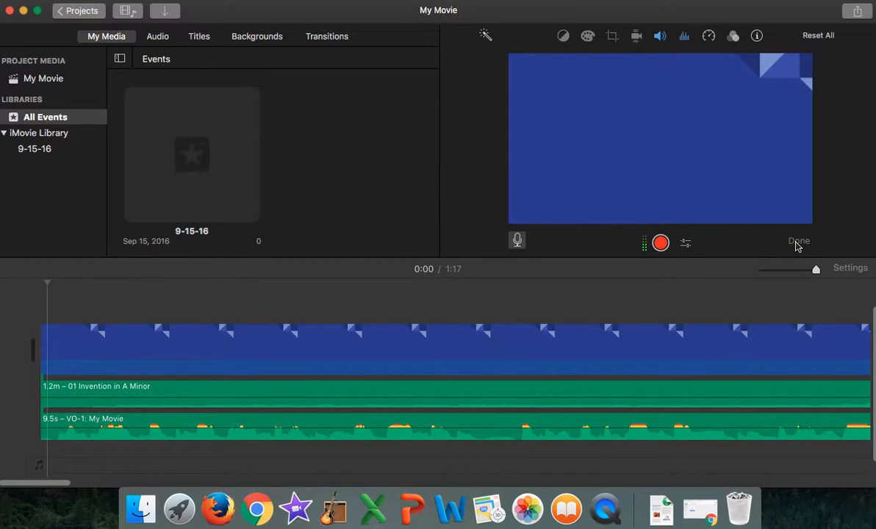
left_click(797, 243)
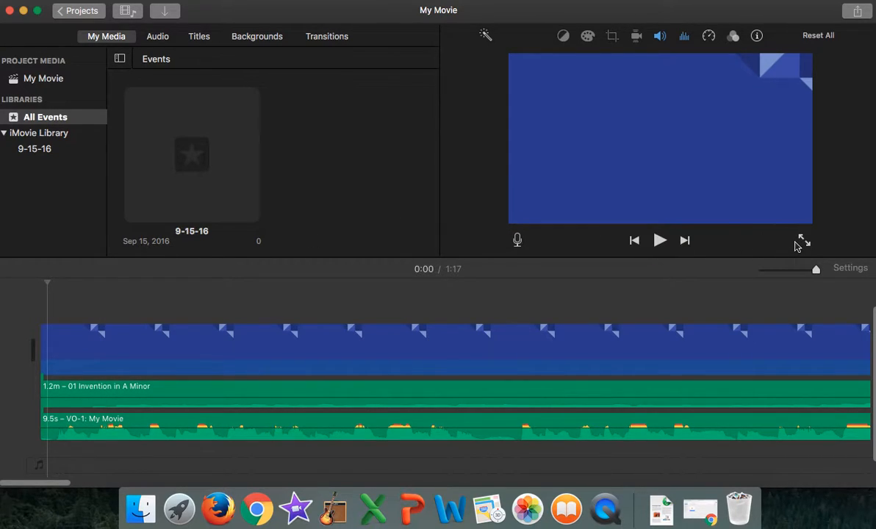
Step: Play the movie from the beginning to check how the voiceovers and music line up with the two slides
left_click(660, 241)
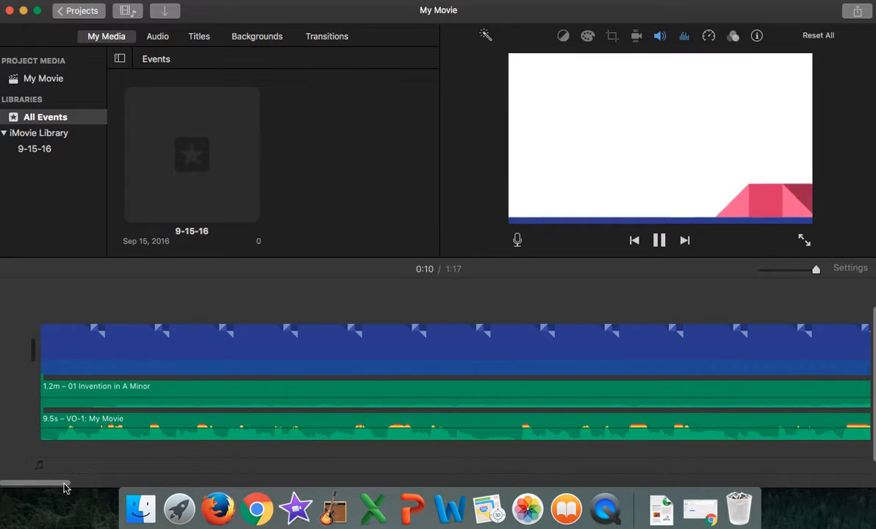
left_click_drag(66, 482, 183, 477)
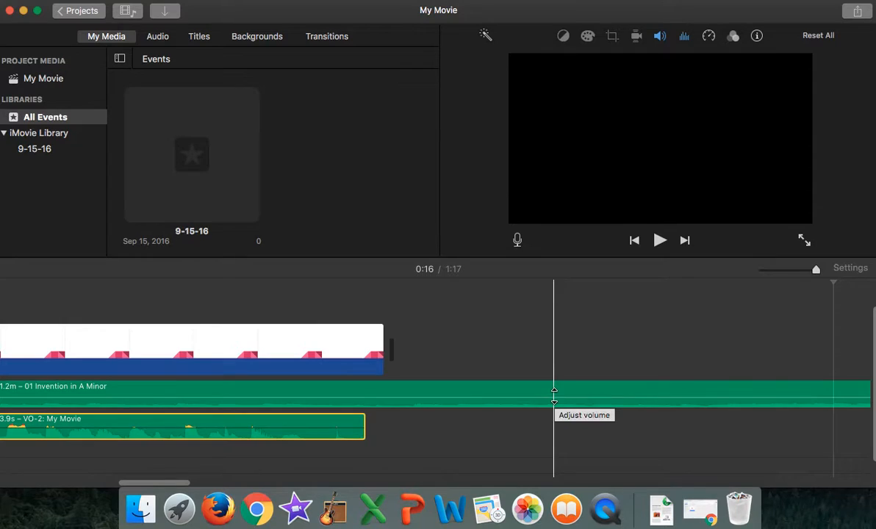
Step: Trim the end of the music clip to 13.5 s so it stops with the last slide, and add a fade-out
left_click_drag(147, 483, 837, 486)
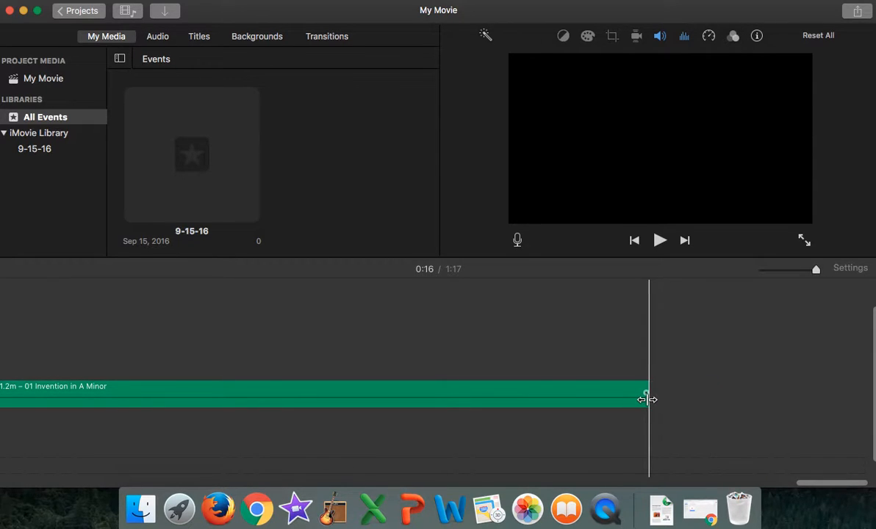
left_click_drag(647, 399, 26, 425)
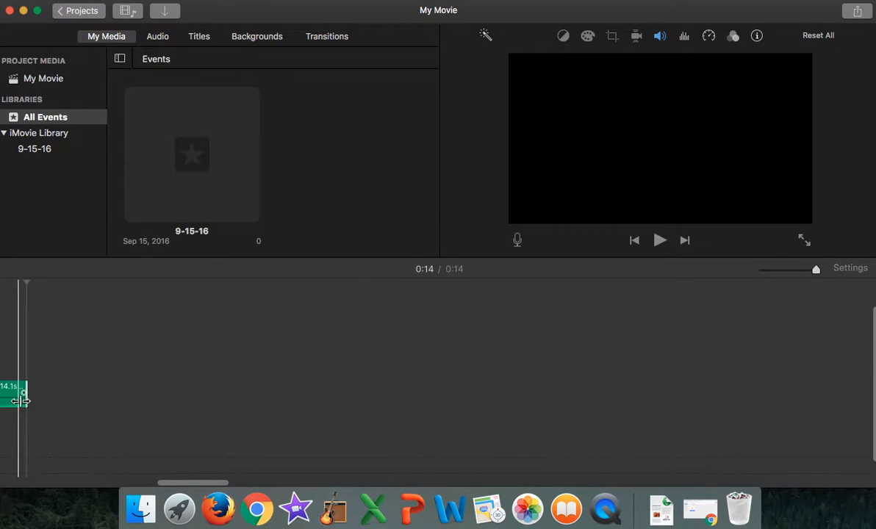
left_click_drag(178, 486, 136, 484)
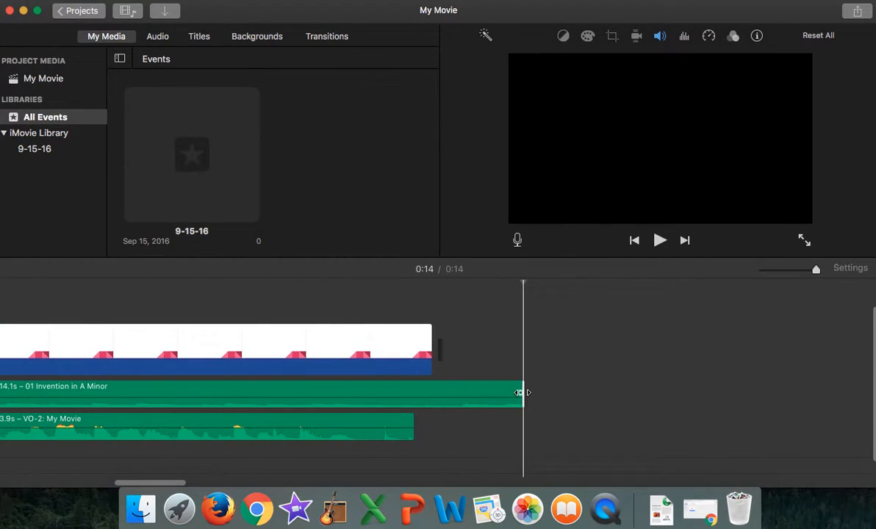
left_click_drag(521, 392, 444, 393)
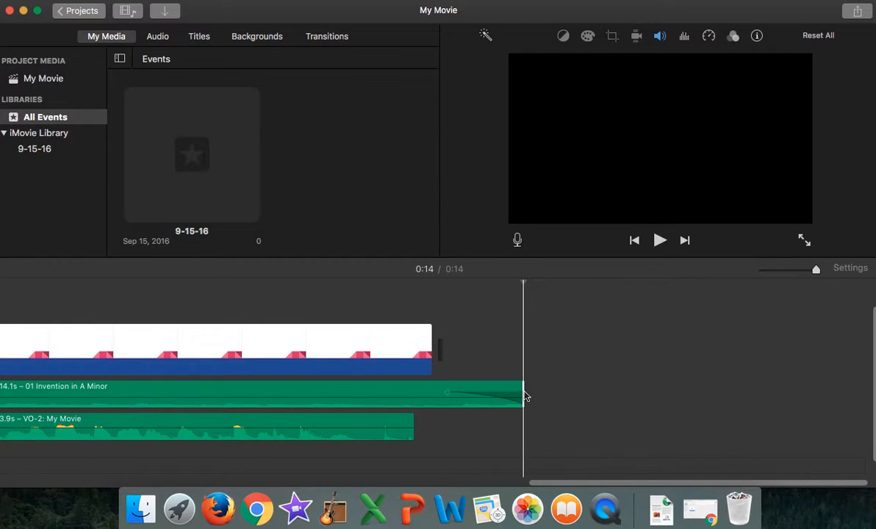
left_click_drag(521, 392, 430, 393)
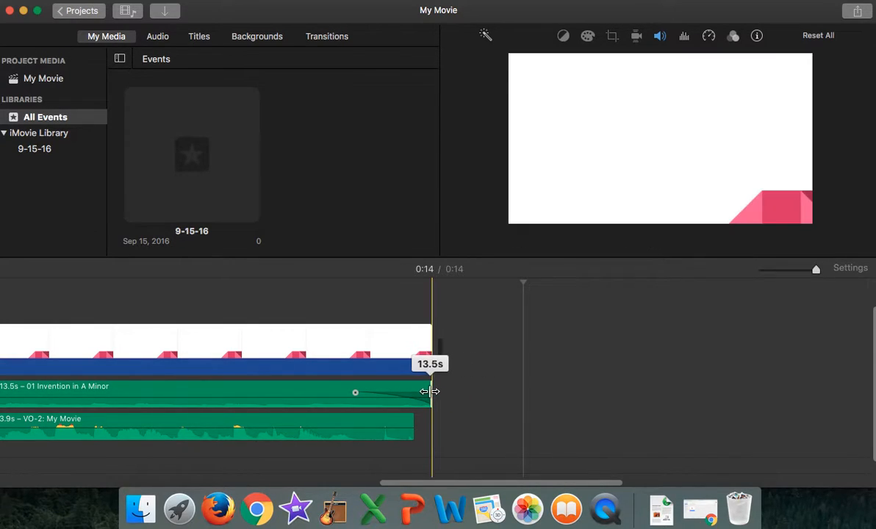
left_click(485, 384)
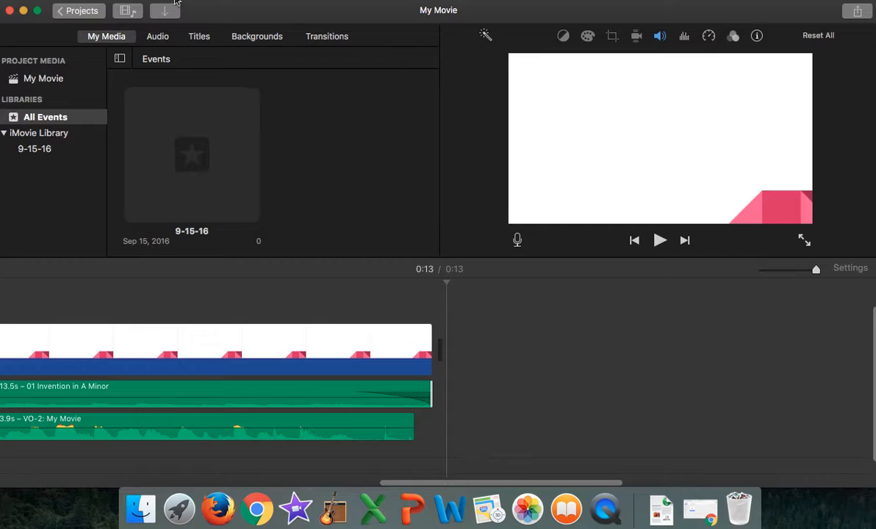
Step: Share the movie as a file, accepting the Video and Audio format, 720p resolution, High quality and Faster compression
left_click(88, 0)
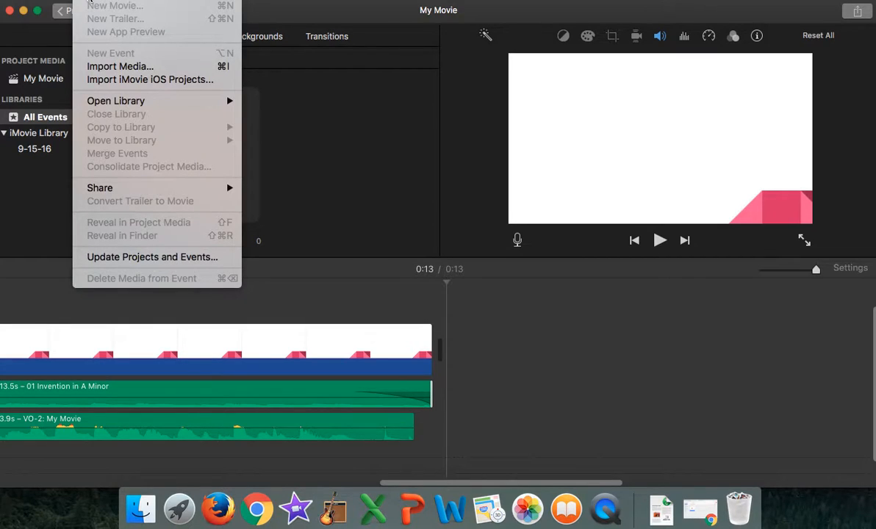
mouse_move(111, 0)
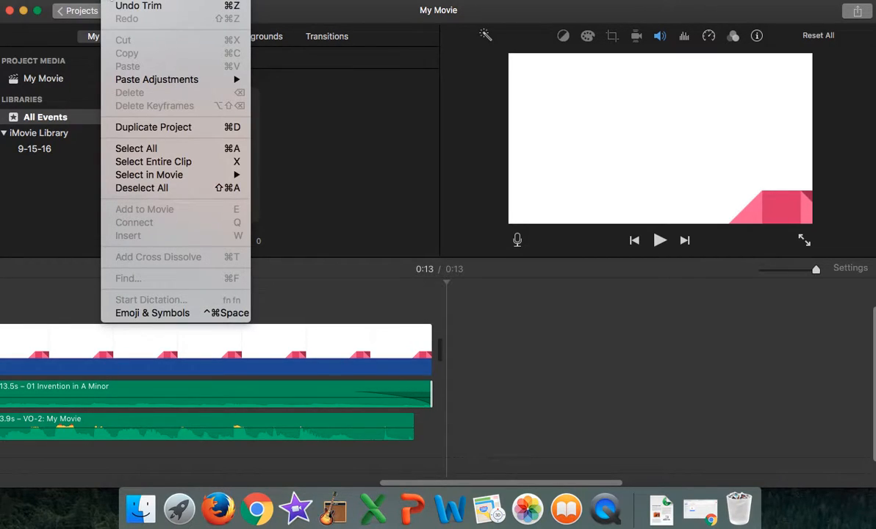
mouse_move(225, 0)
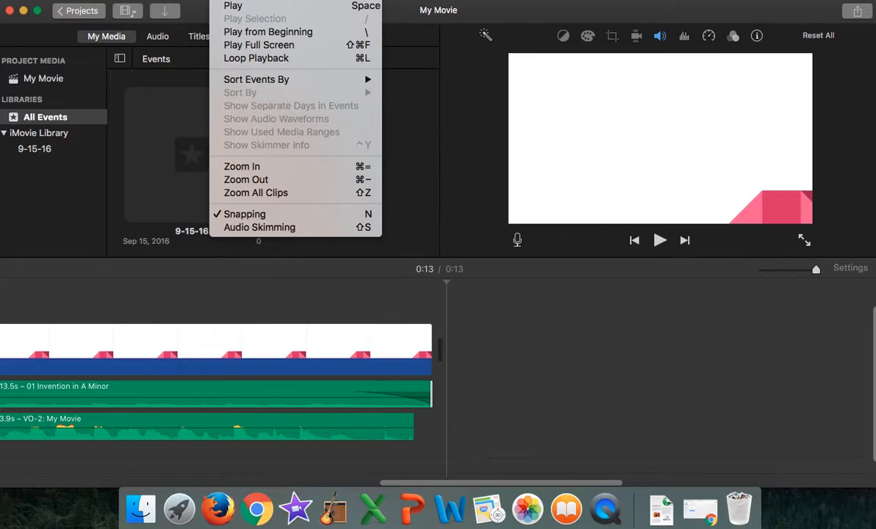
mouse_move(259, 1)
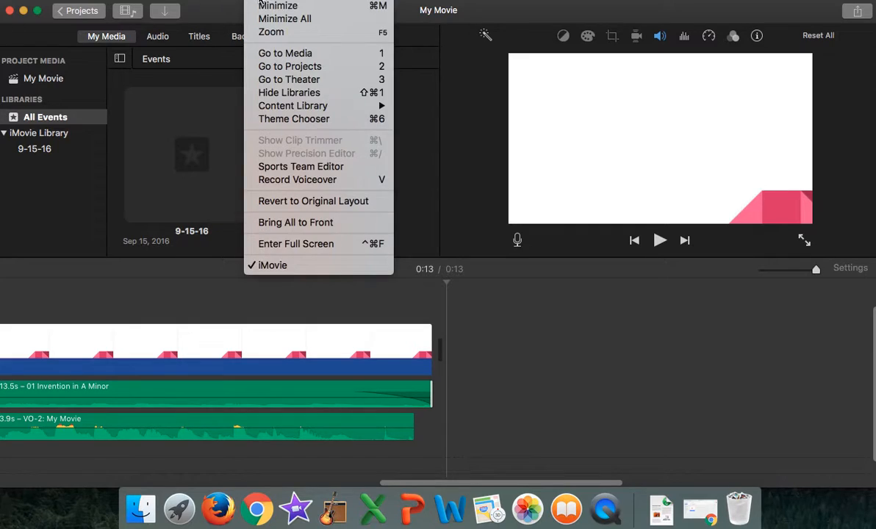
mouse_move(77, 1)
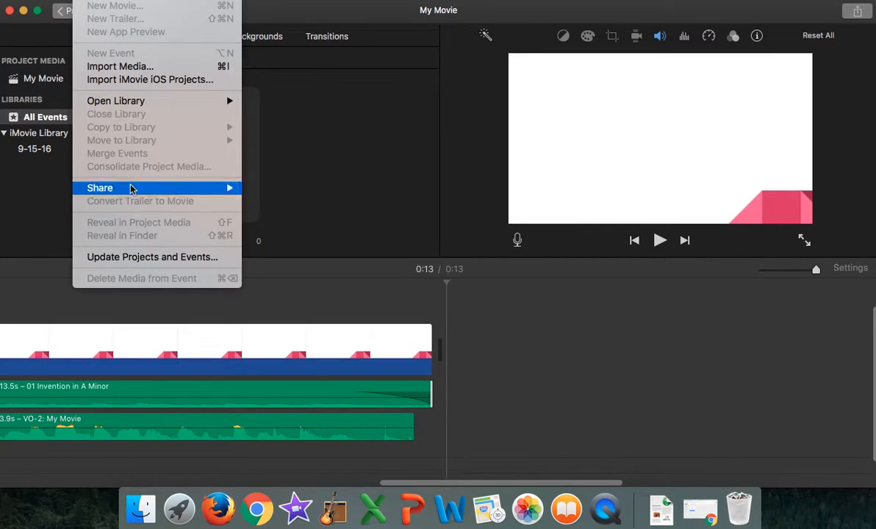
mouse_move(131, 189)
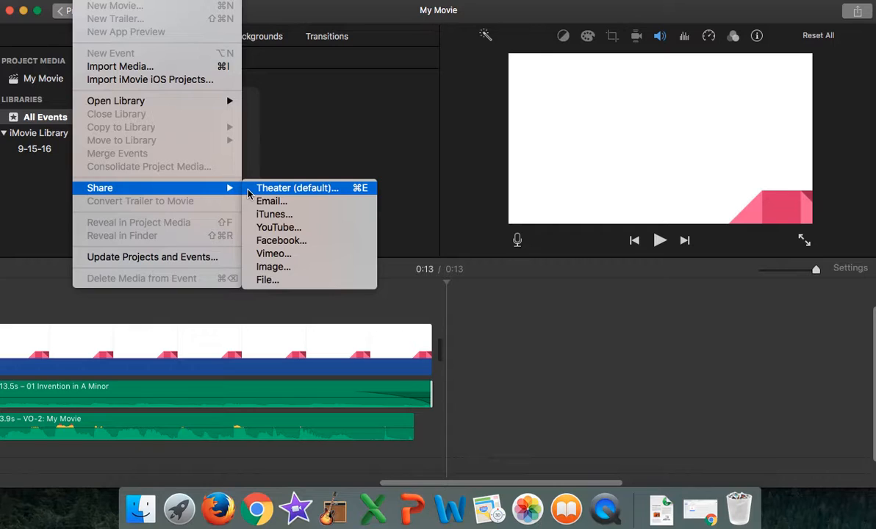
left_click(270, 281)
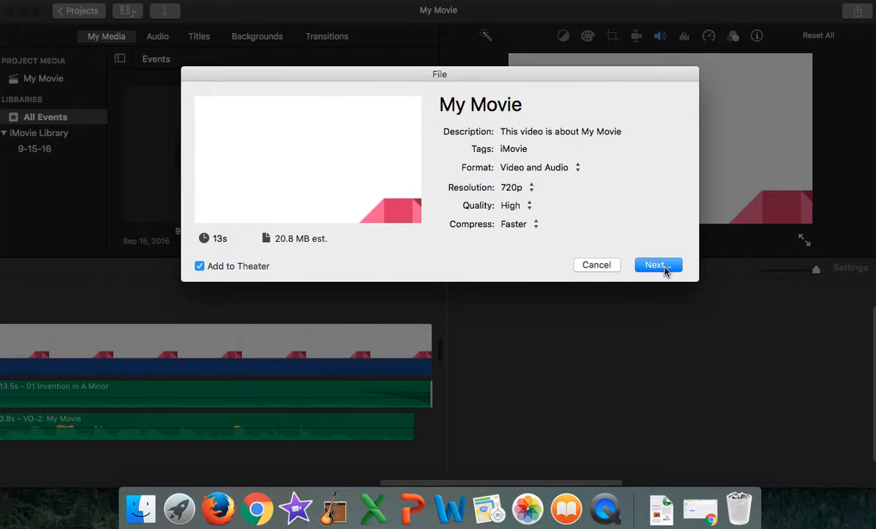
left_click(664, 271)
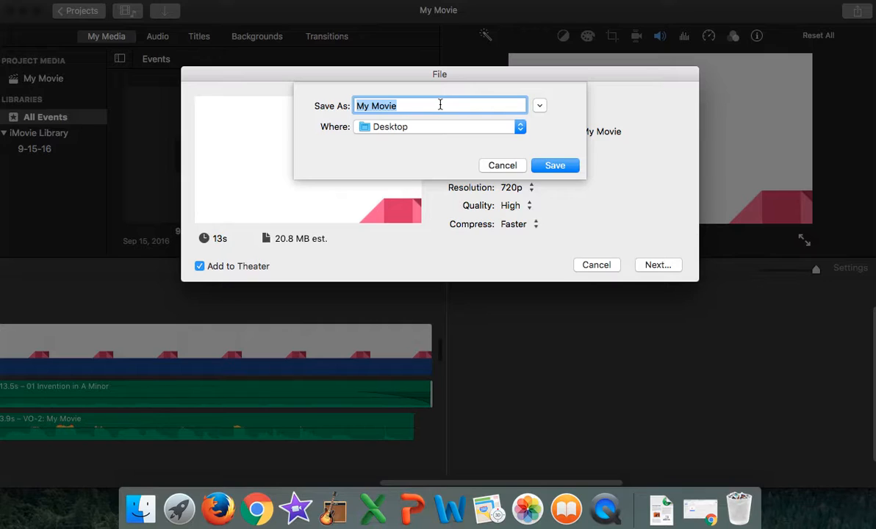
Step: Name the export file "2NH Beetoven" followed by the student's surname and first name, and save it to the Desktop
type("2NU")
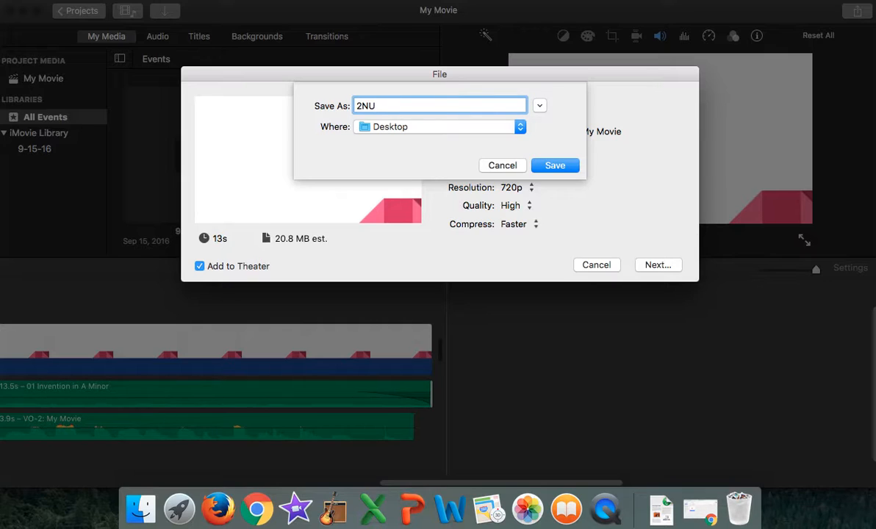
key("BackSpace")
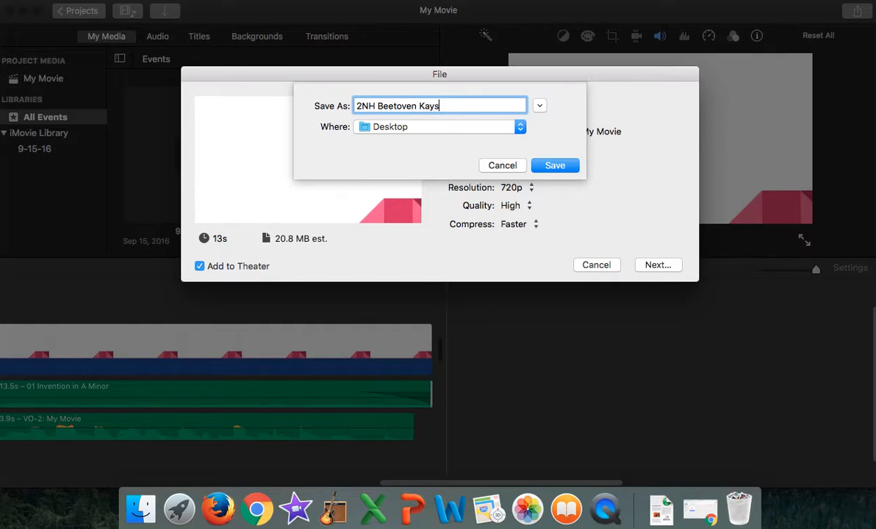
left_click(404, 128)
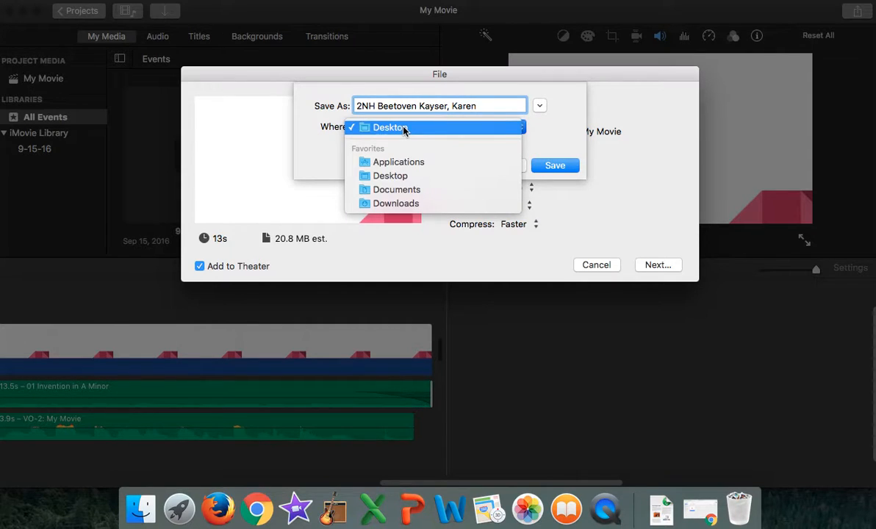
left_click(403, 176)
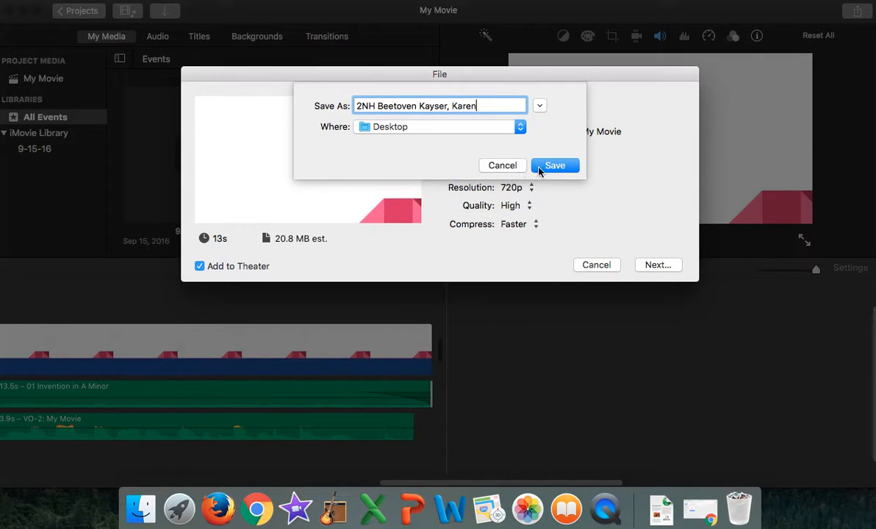
left_click(550, 166)
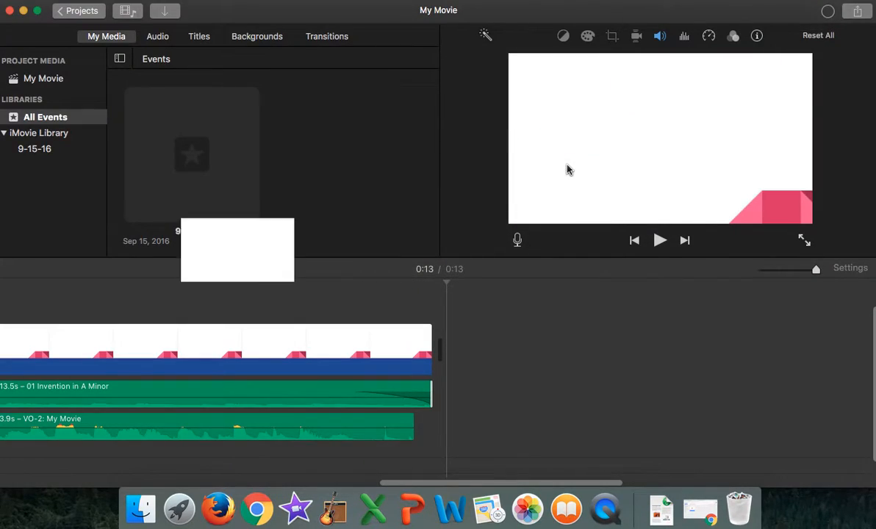
Step: Minimize the project window, try to open the exported MP4 from the desktop, and dismiss the messages
left_click(24, 10)
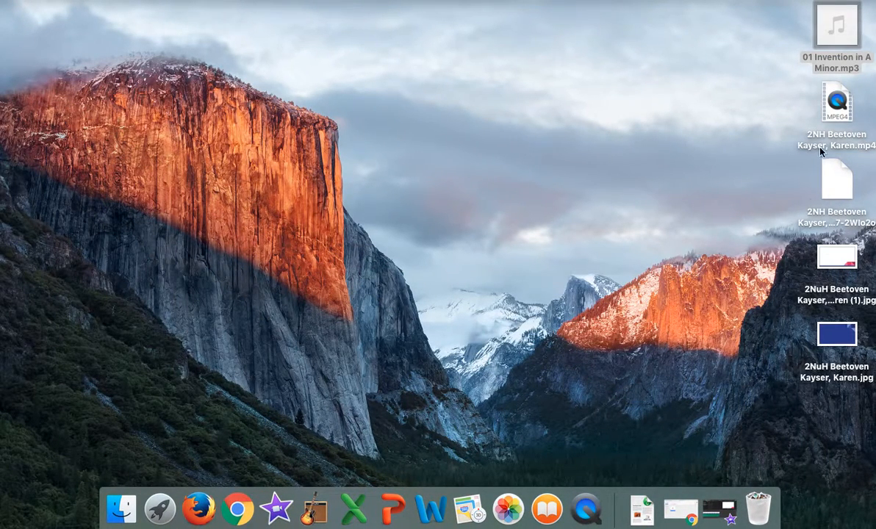
double_click(838, 107)
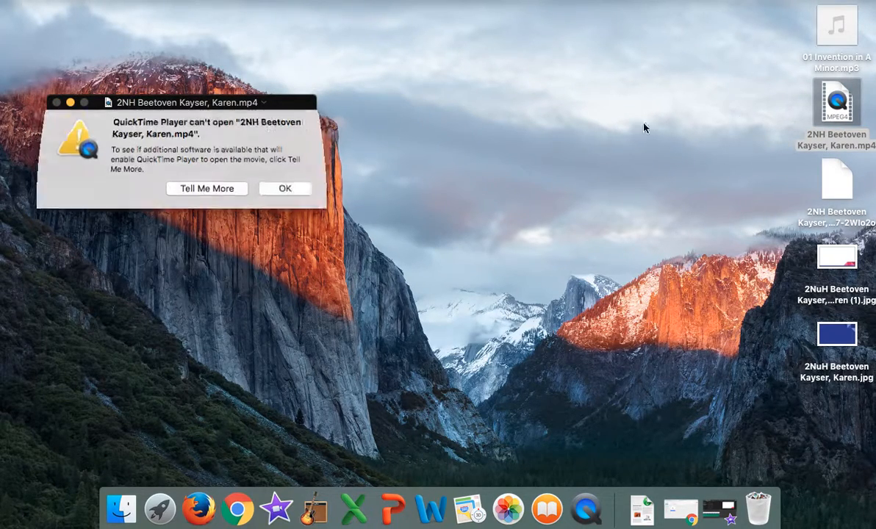
left_click(278, 182)
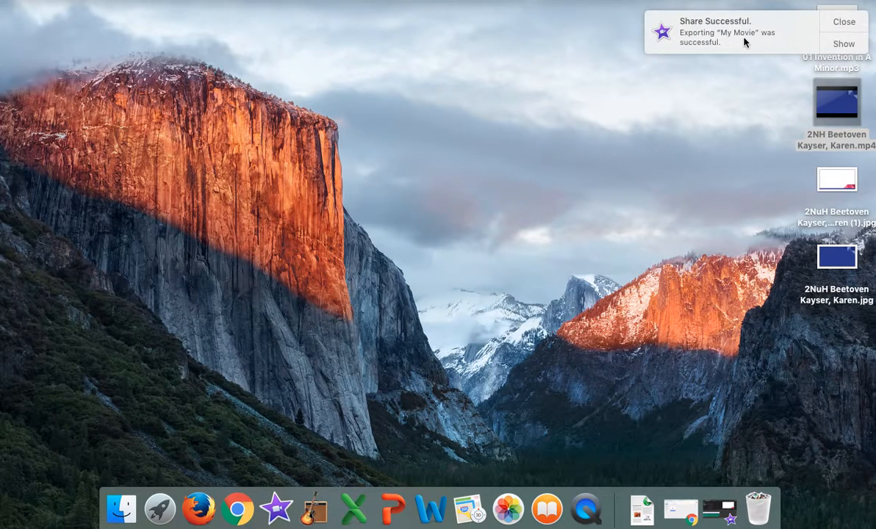
left_click(845, 23)
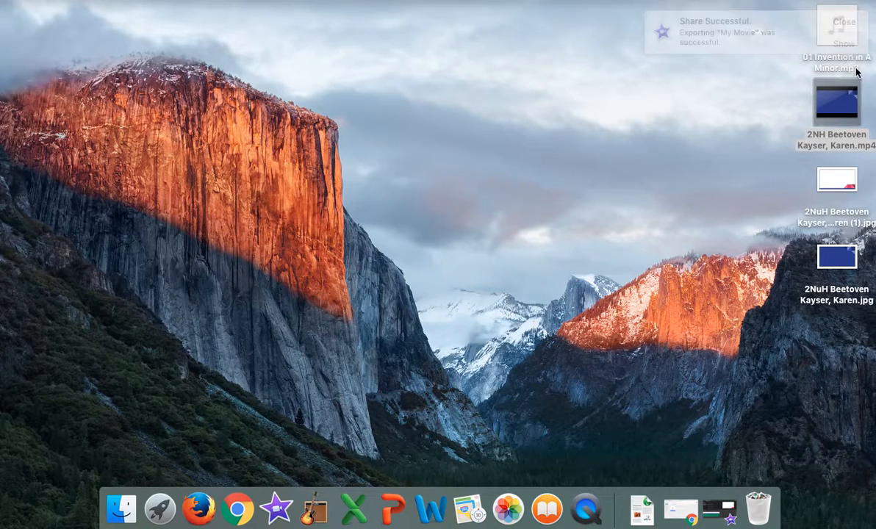
Step: Play the first few seconds of the exported MP4 in QuickTime Player, pause it and close the player window
left_click(839, 101)
key("space")
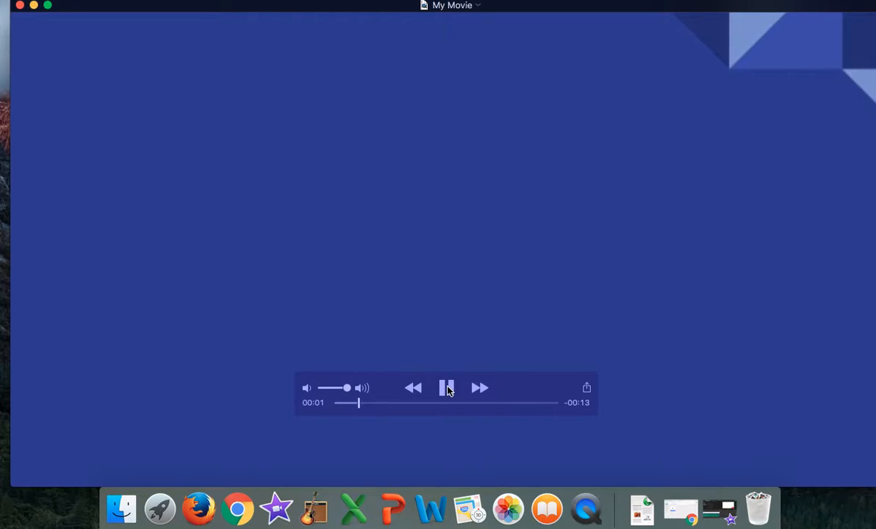
left_click(447, 388)
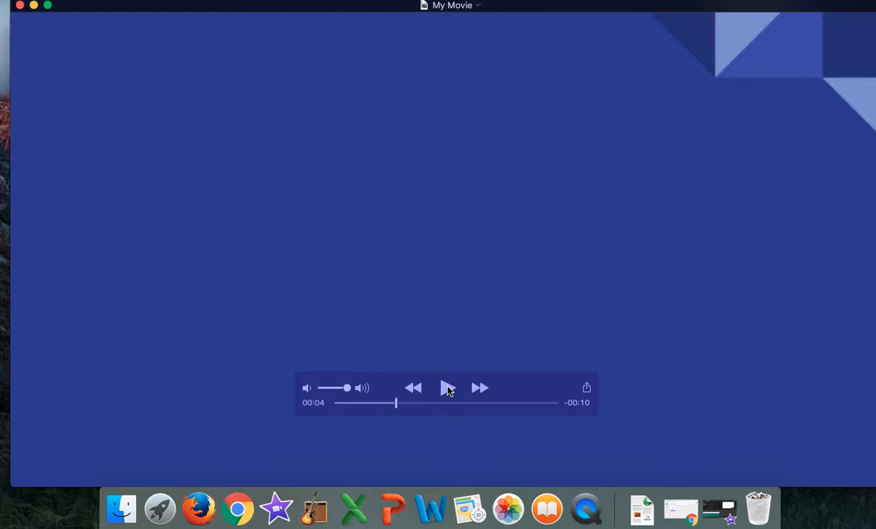
left_click(21, 6)
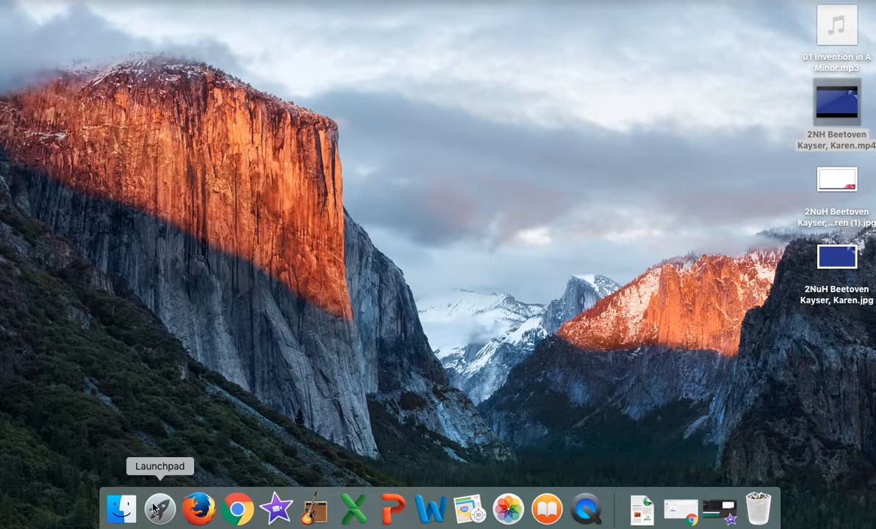
Step: Switch to Chrome and upload the exported MP4 from the desktop into the Beetoven Movies folder in Google Drive
left_click(242, 515)
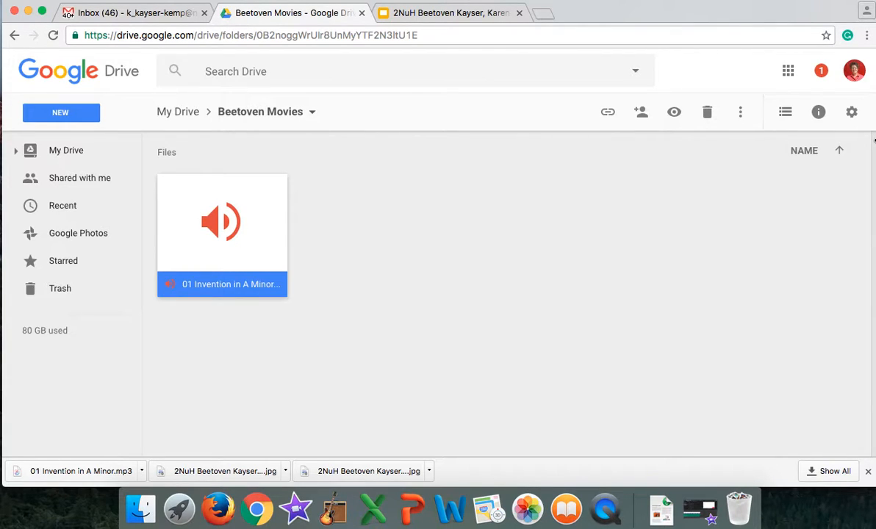
left_click_drag(874, 140, 638, 151)
left_click_drag(862, 111, 433, 222)
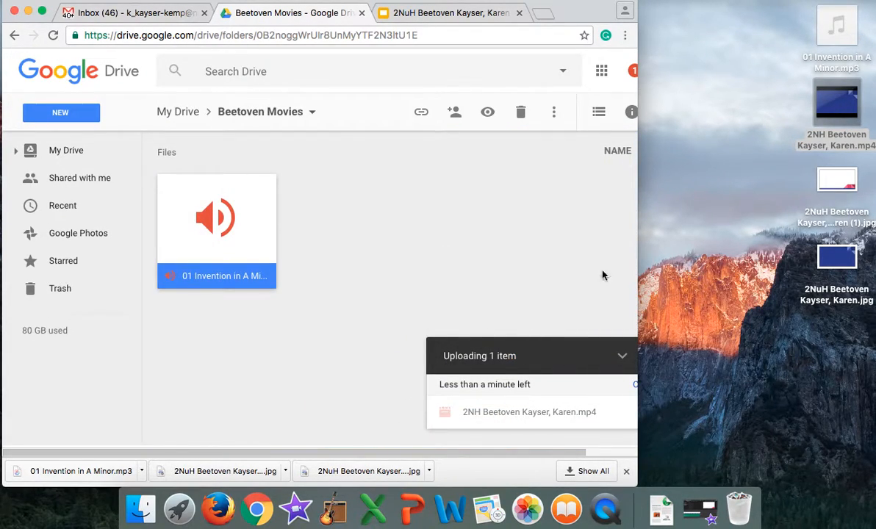
left_click_drag(639, 176, 866, 147)
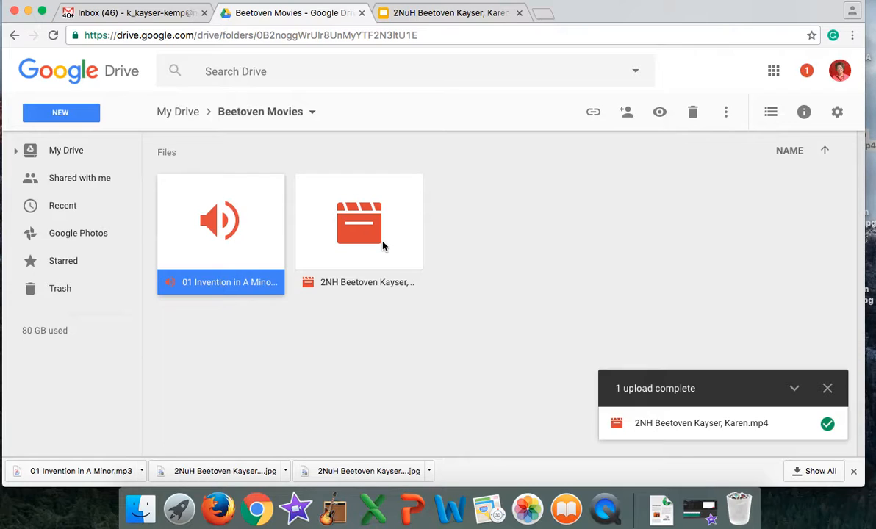
left_click(606, 510)
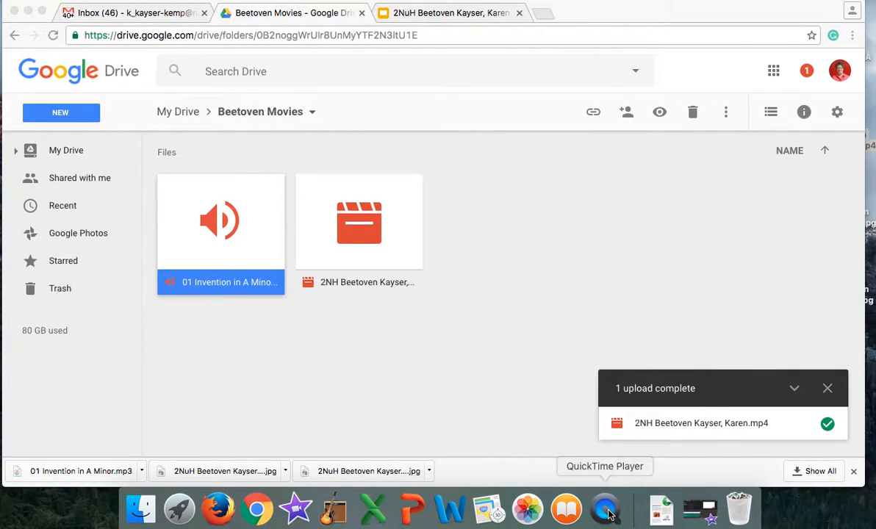